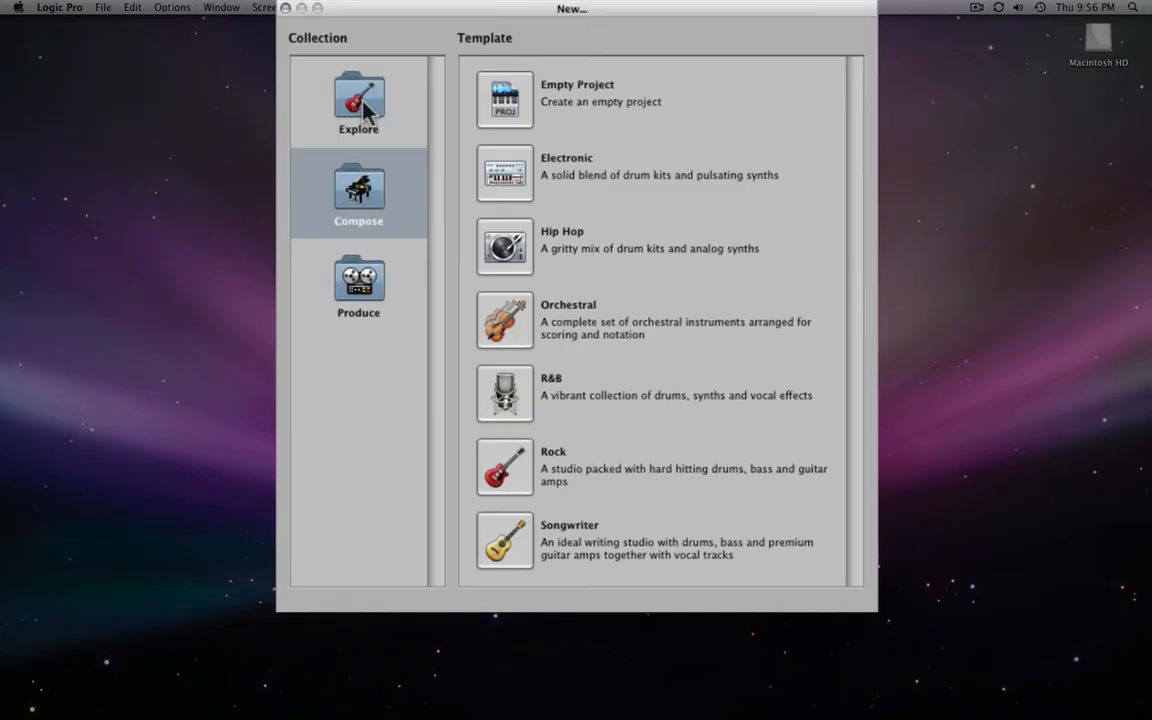
- Review the project templates offered in the Explore, Compose and Produce collections
left_click(450, 166)
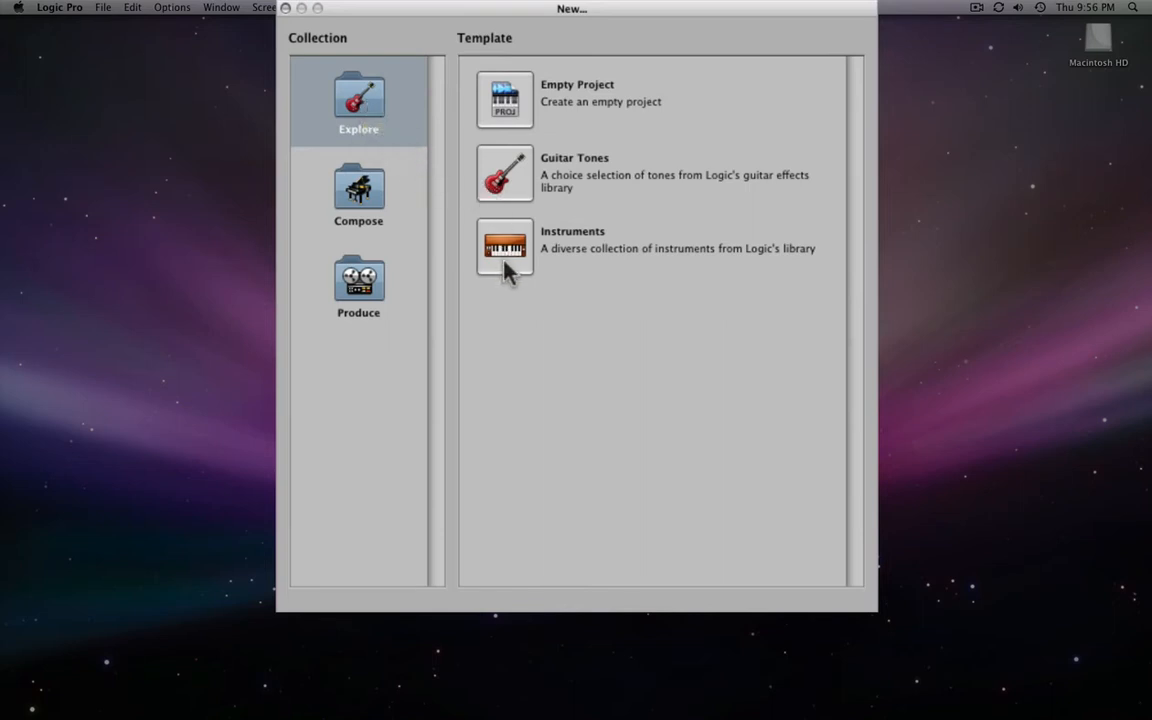
left_click(381, 205)
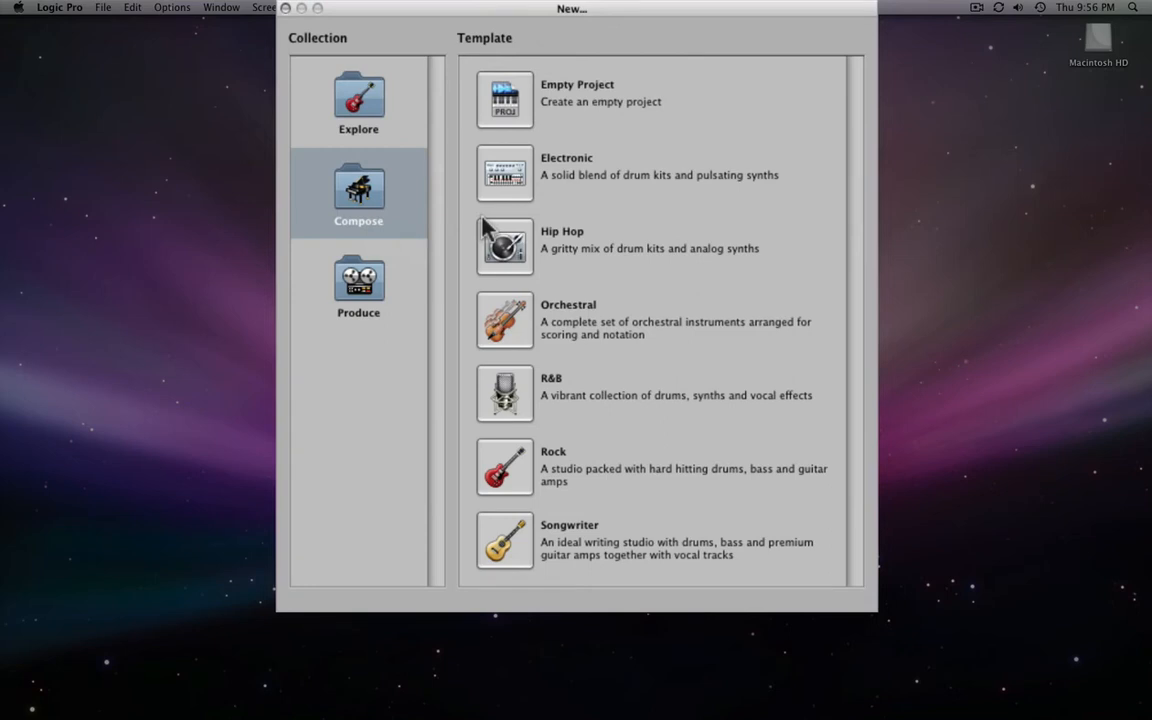
left_click(352, 282)
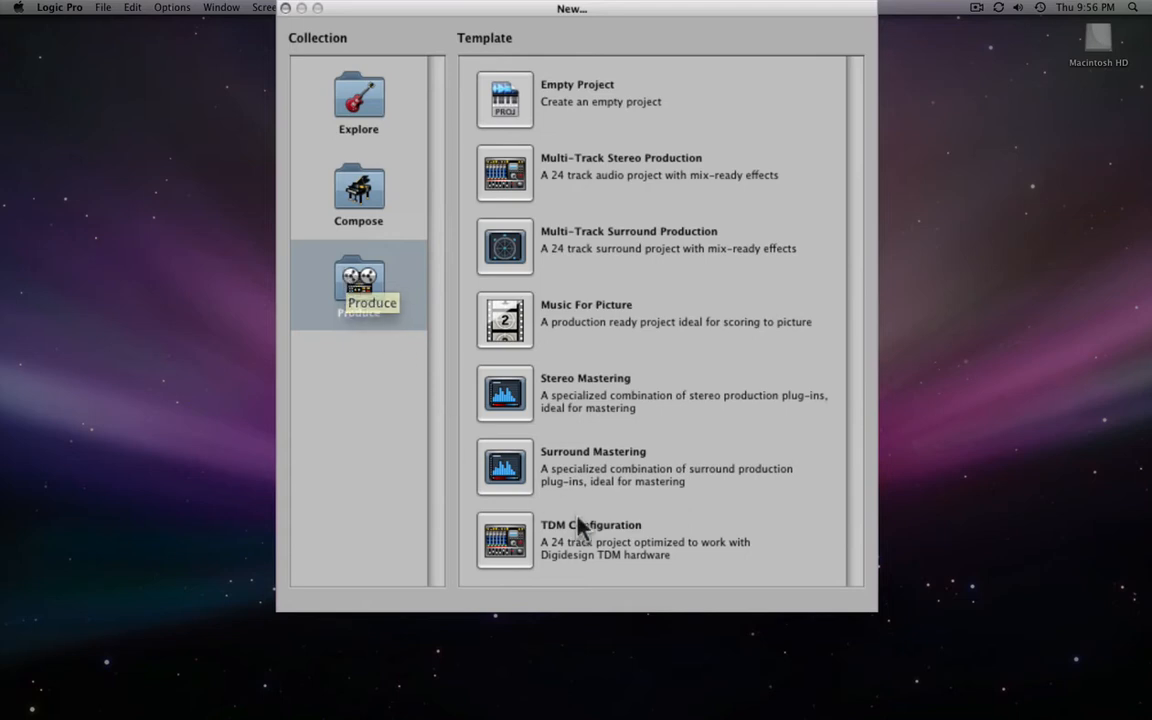
left_click(388, 202)
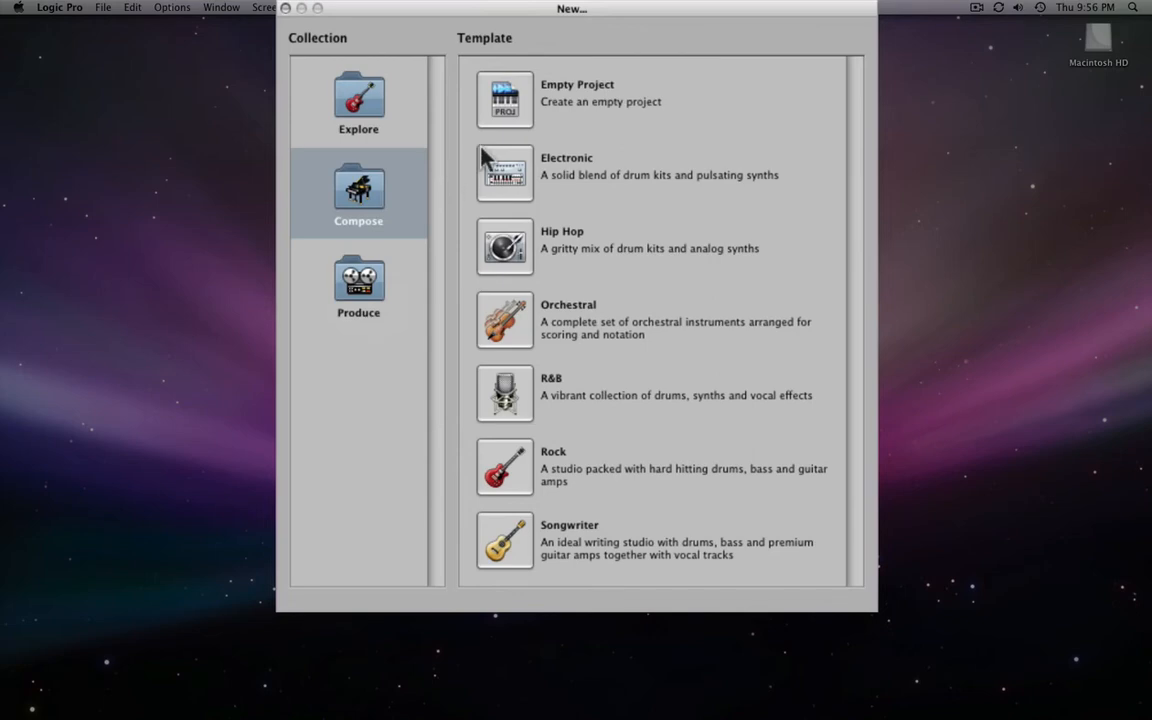
- Create an empty project with 4 software instrument tracks routed to Output 1-2
left_click(512, 95)
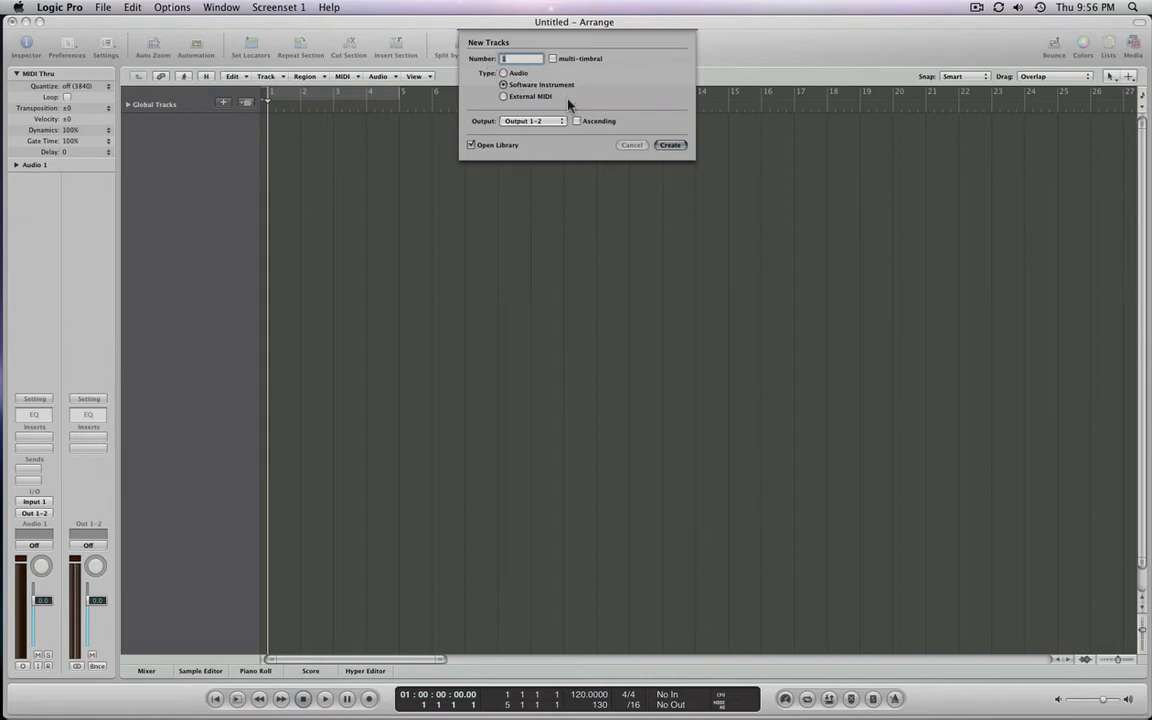
type("4")
left_click(669, 145)
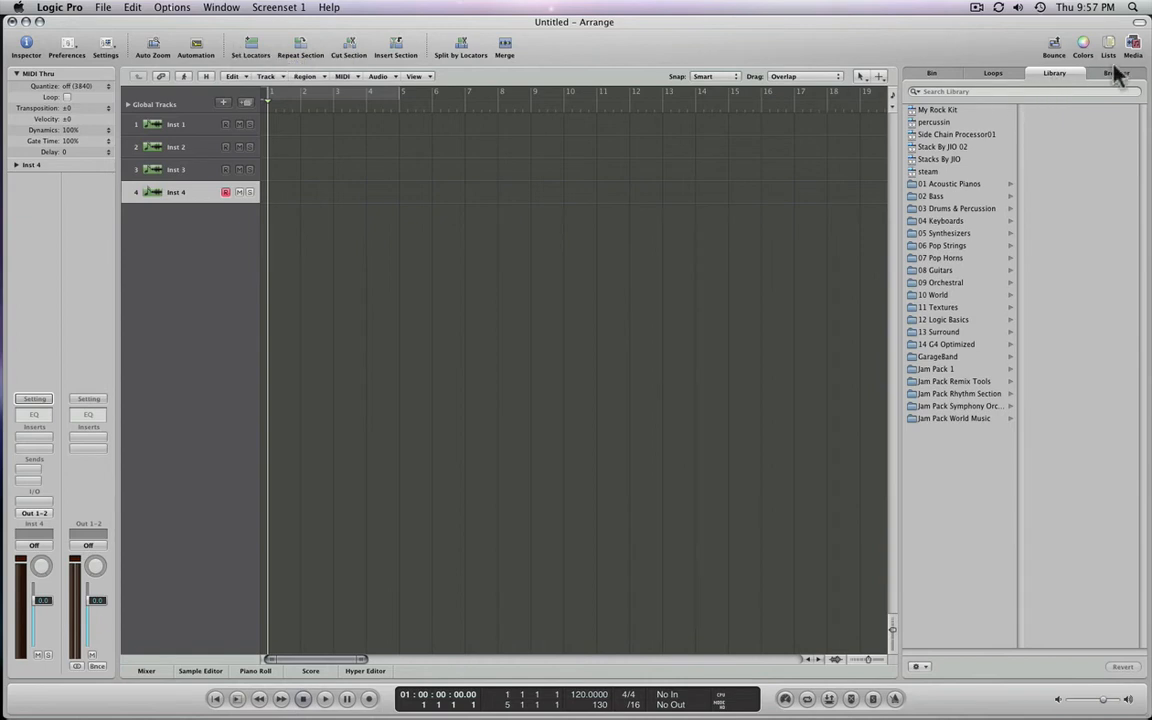
- Look through the media area's Bin, Loops, Library and Browser views
left_click(933, 75)
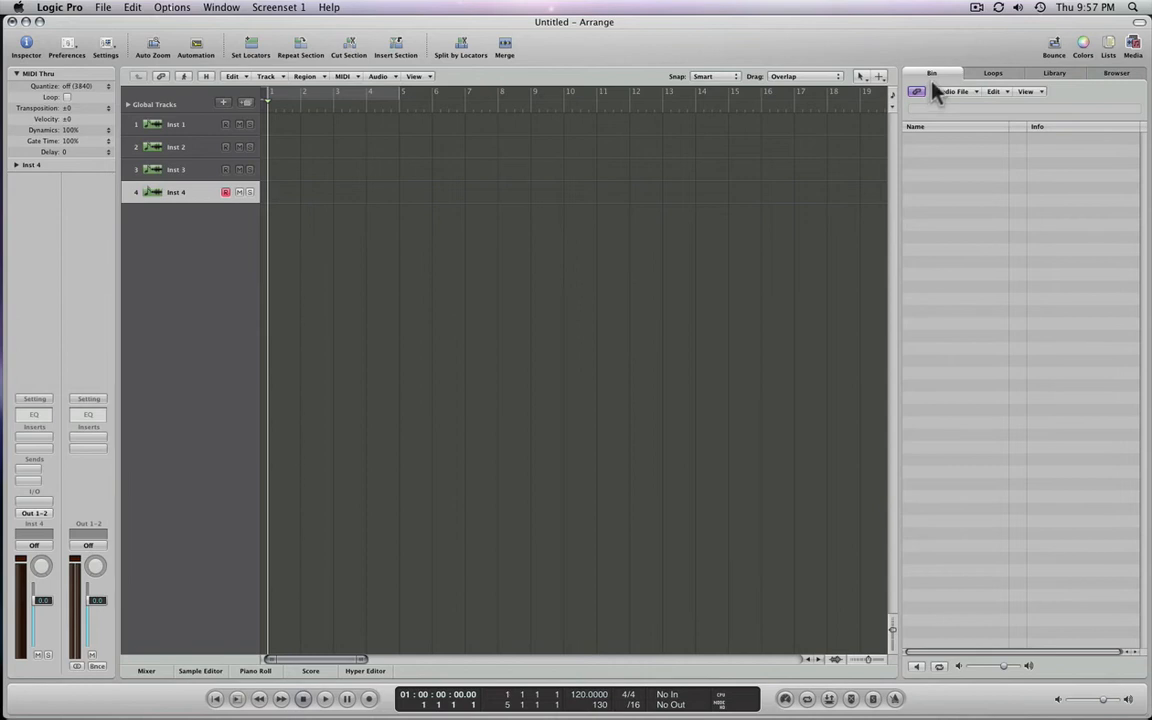
left_click(1005, 75)
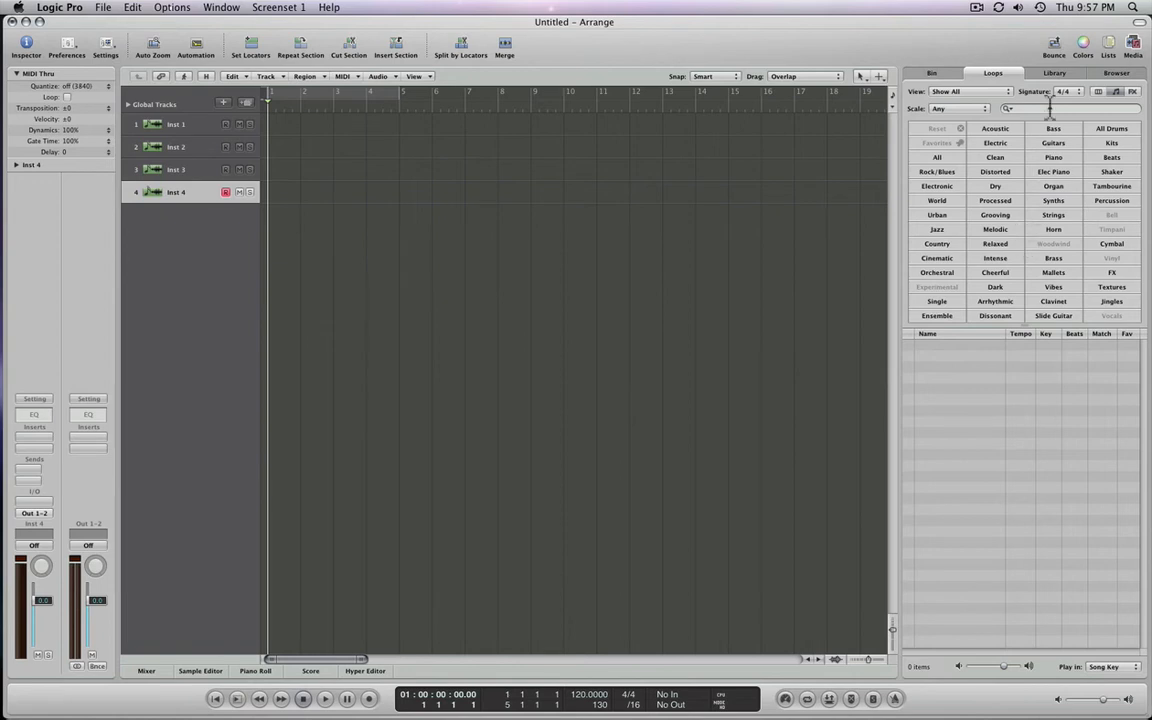
left_click(1054, 74)
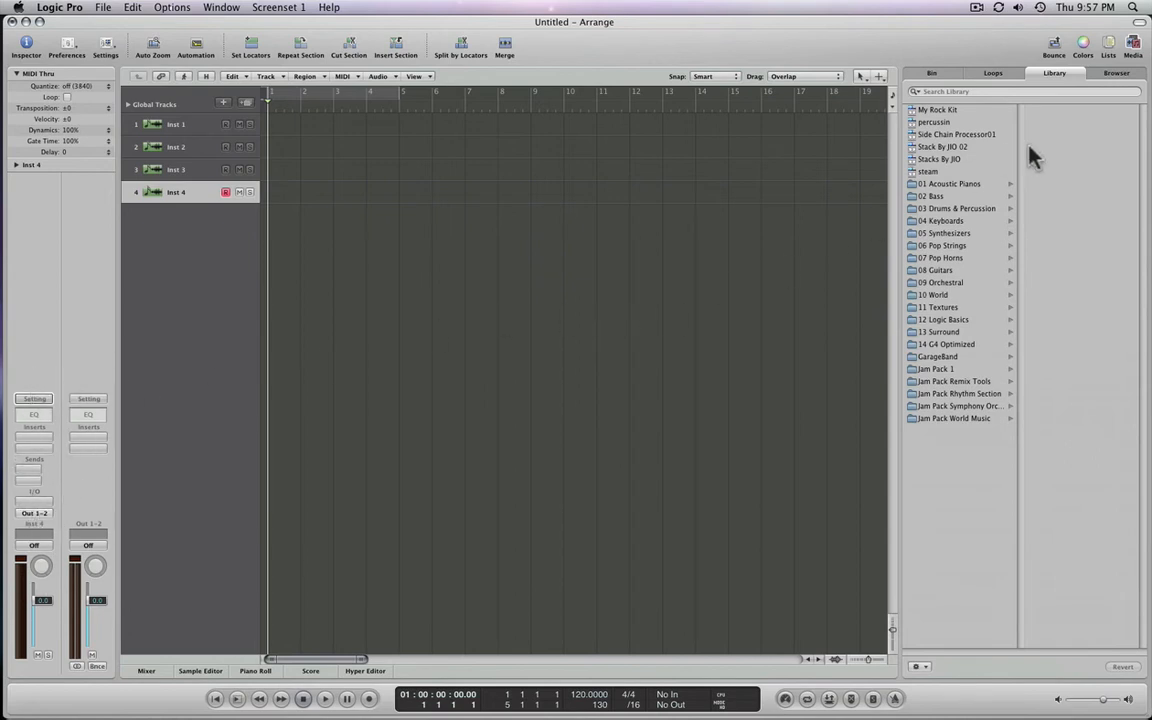
left_click(1117, 73)
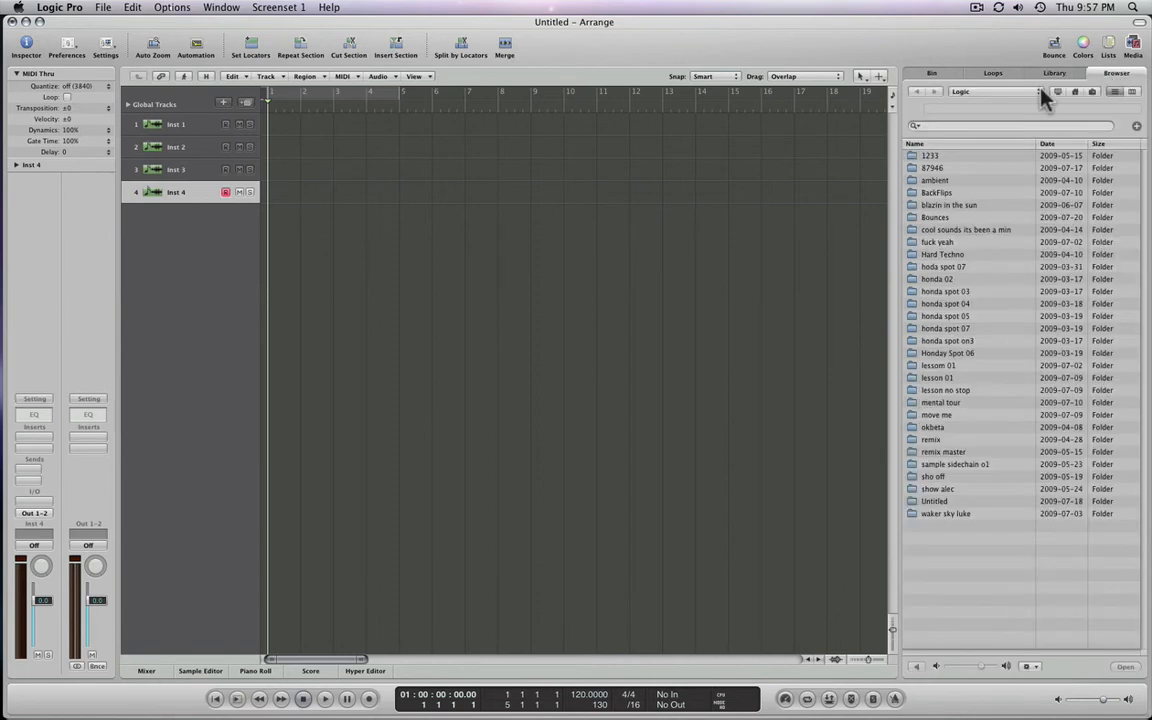
- Show the Lists area and look through its Event, Marker and Signature lists
left_click(1108, 47)
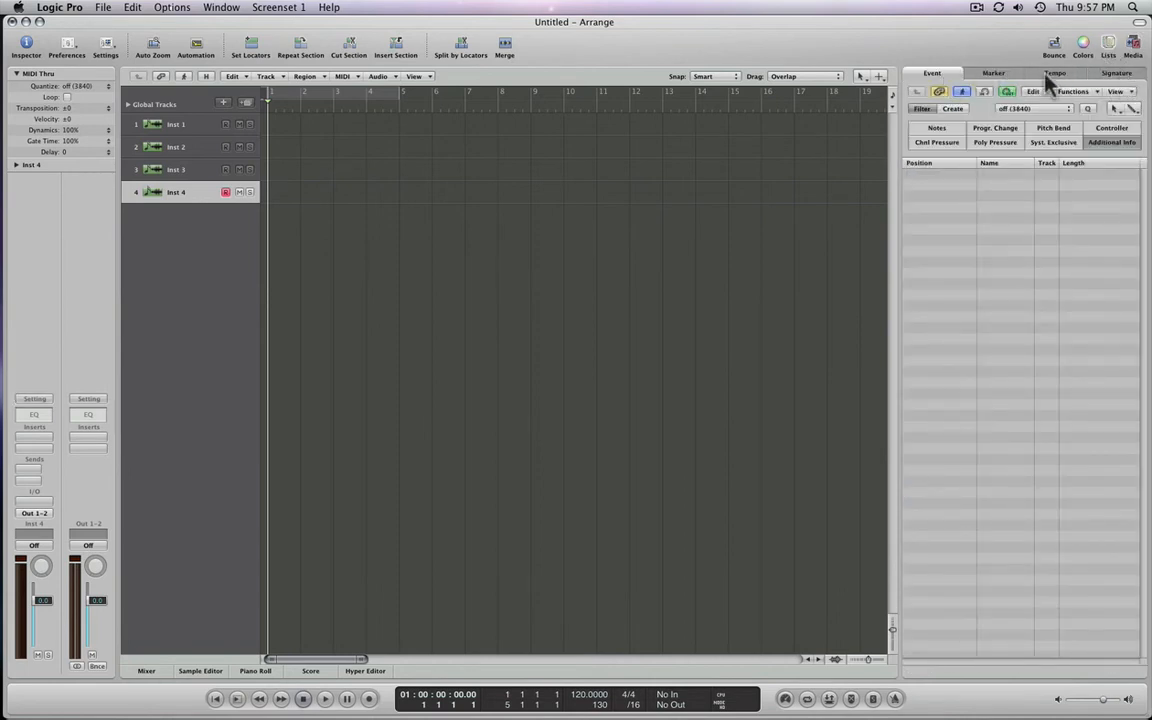
left_click(993, 73)
left_click(1115, 74)
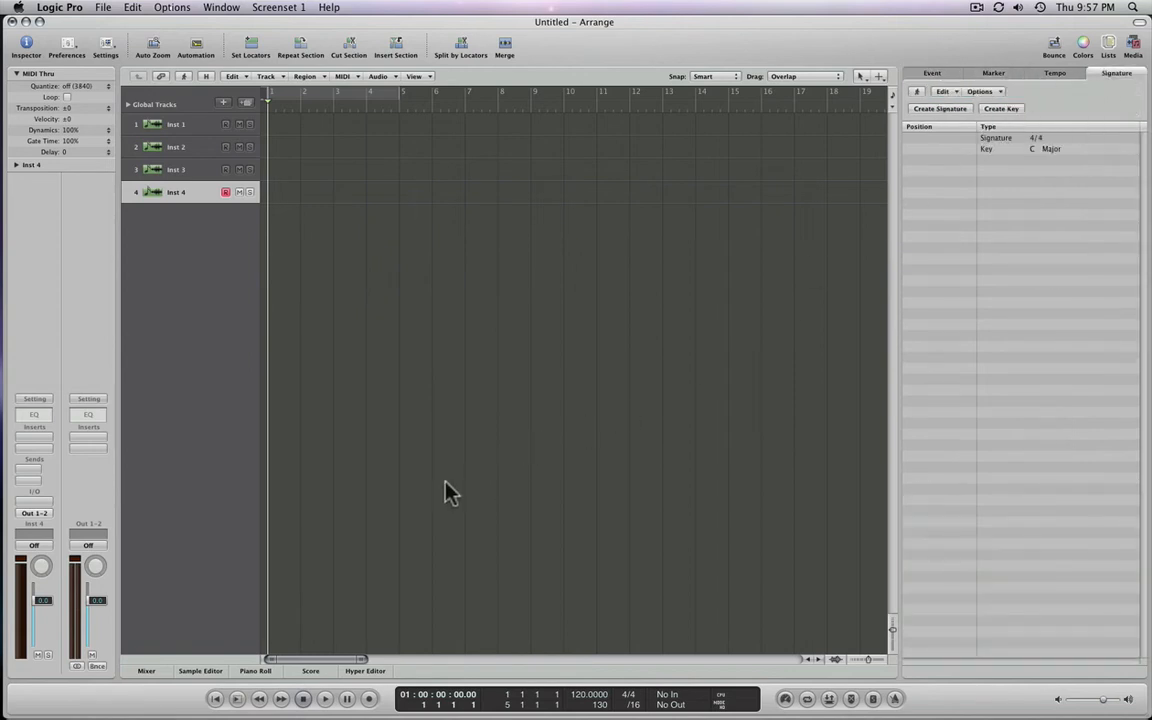
- Select the Inst 1 track and route its channel strip output to Bus 46
left_click(24, 45)
left_click(24, 45)
left_click(185, 124)
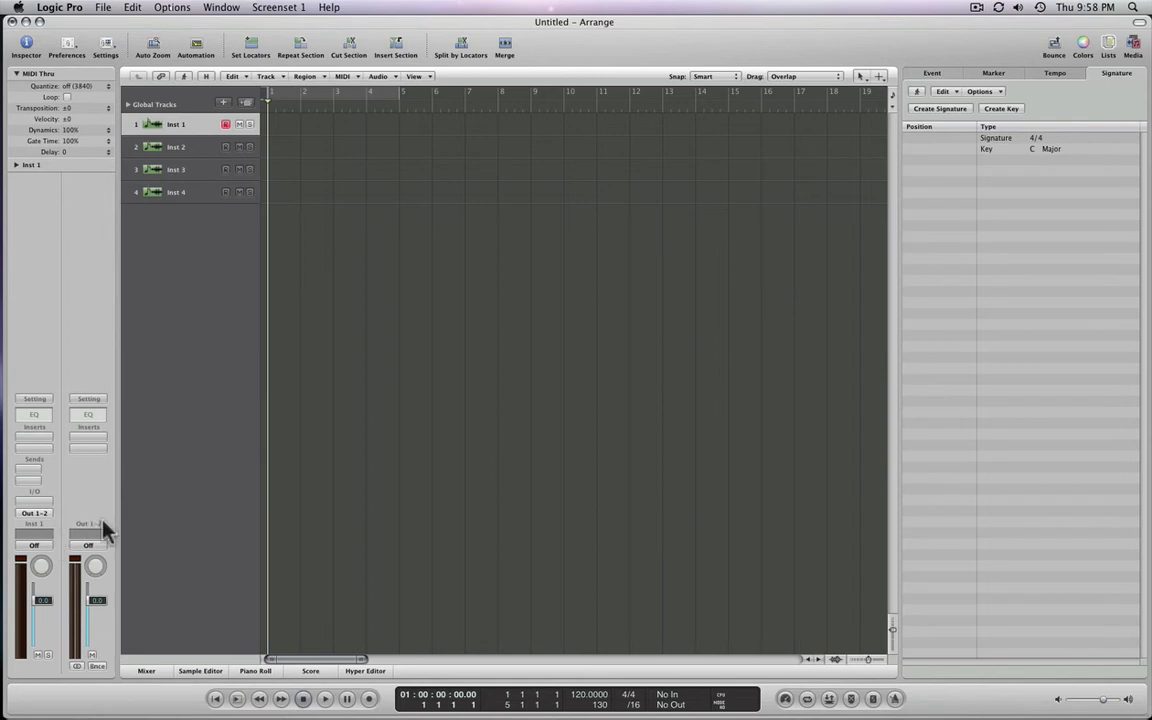
left_click(45, 516)
mouse_move(48, 575)
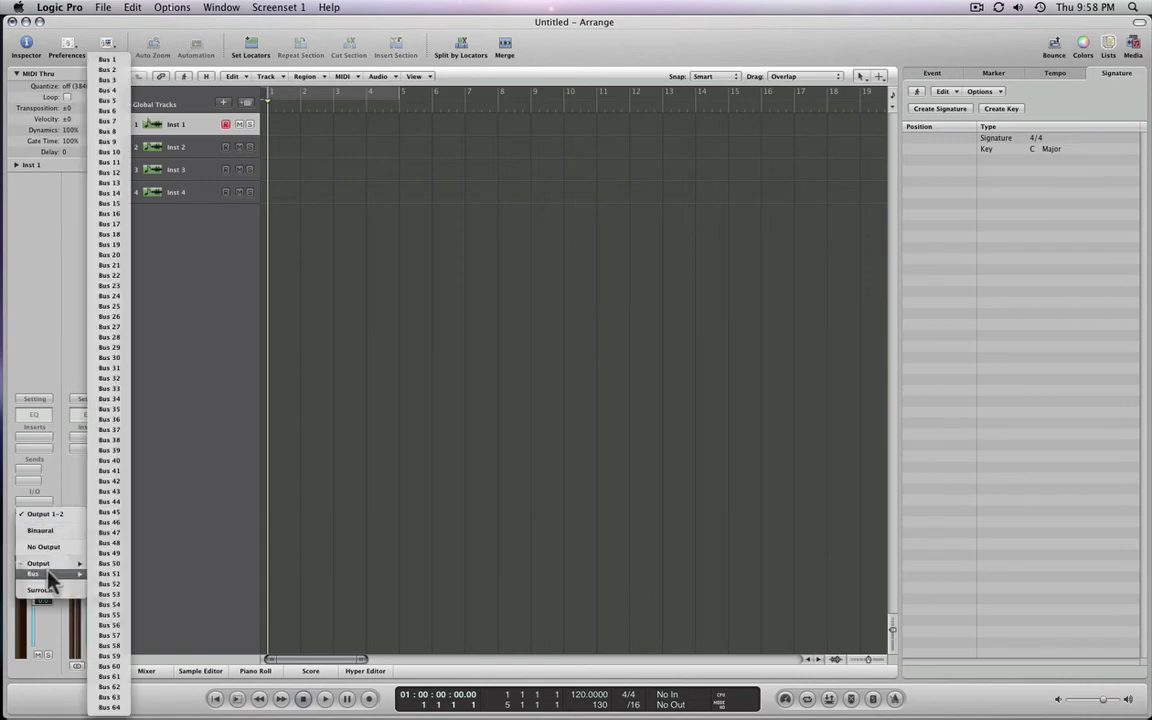
left_click(106, 522)
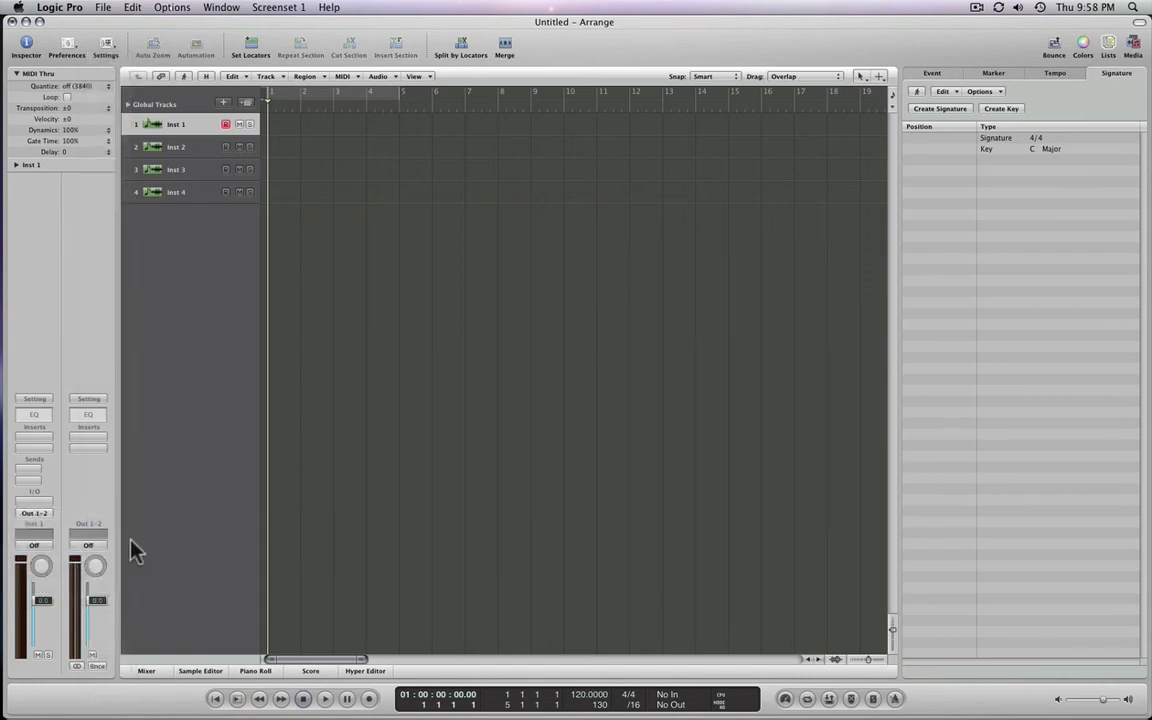
- Route the Inst 1 channel strip output back to Output 1-2
left_click(37, 514)
mouse_move(43, 566)
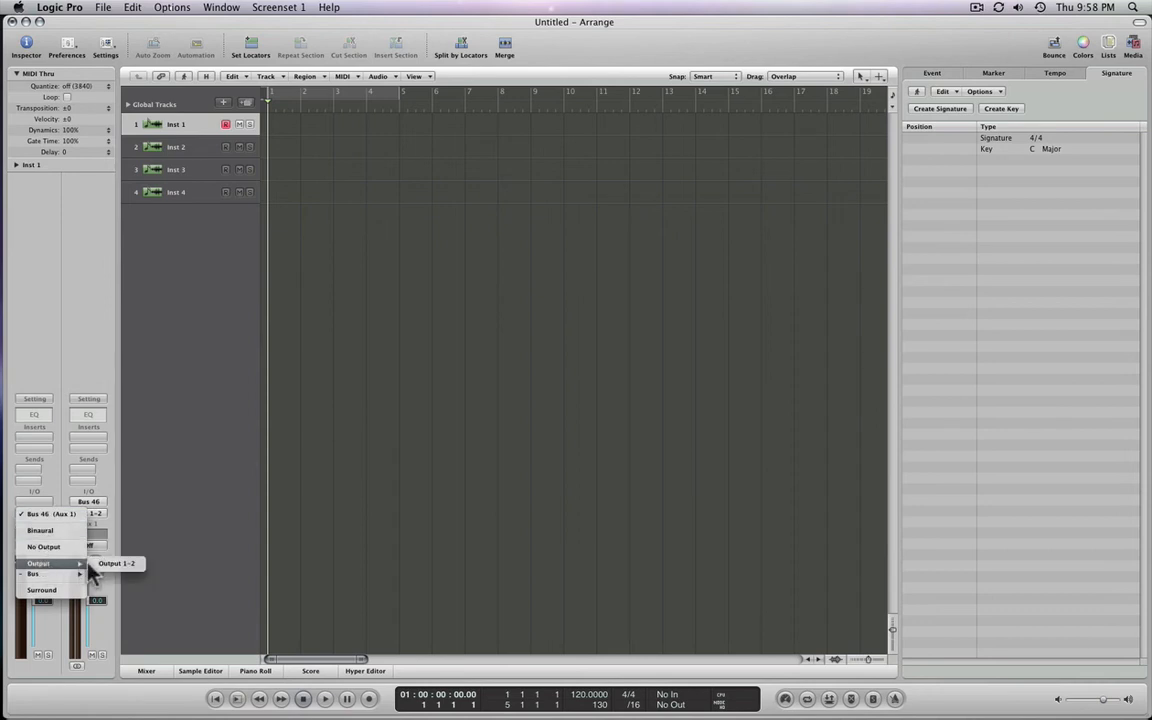
left_click(112, 561)
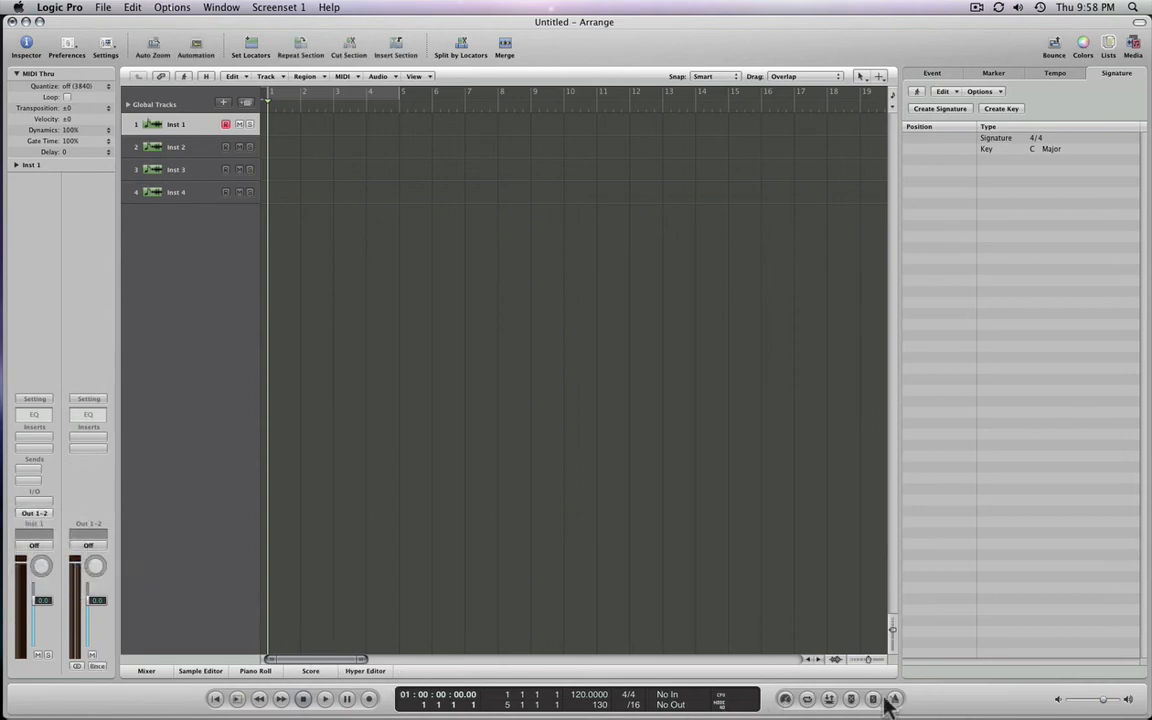
- Examine the Mixer, Sample Editor, Piano Roll, Score and Hyper Editor, and leave the editor area closed
left_click(147, 672)
left_click(147, 672)
left_click(193, 673)
left_click(197, 673)
left_click(248, 672)
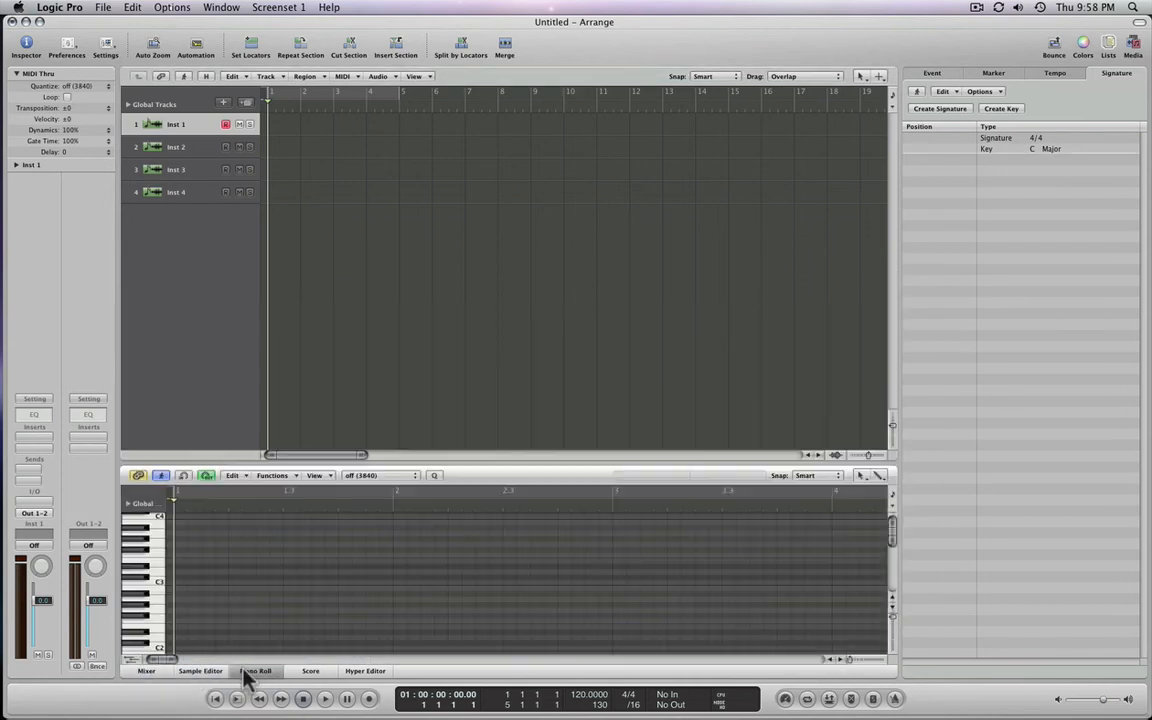
left_click(305, 674)
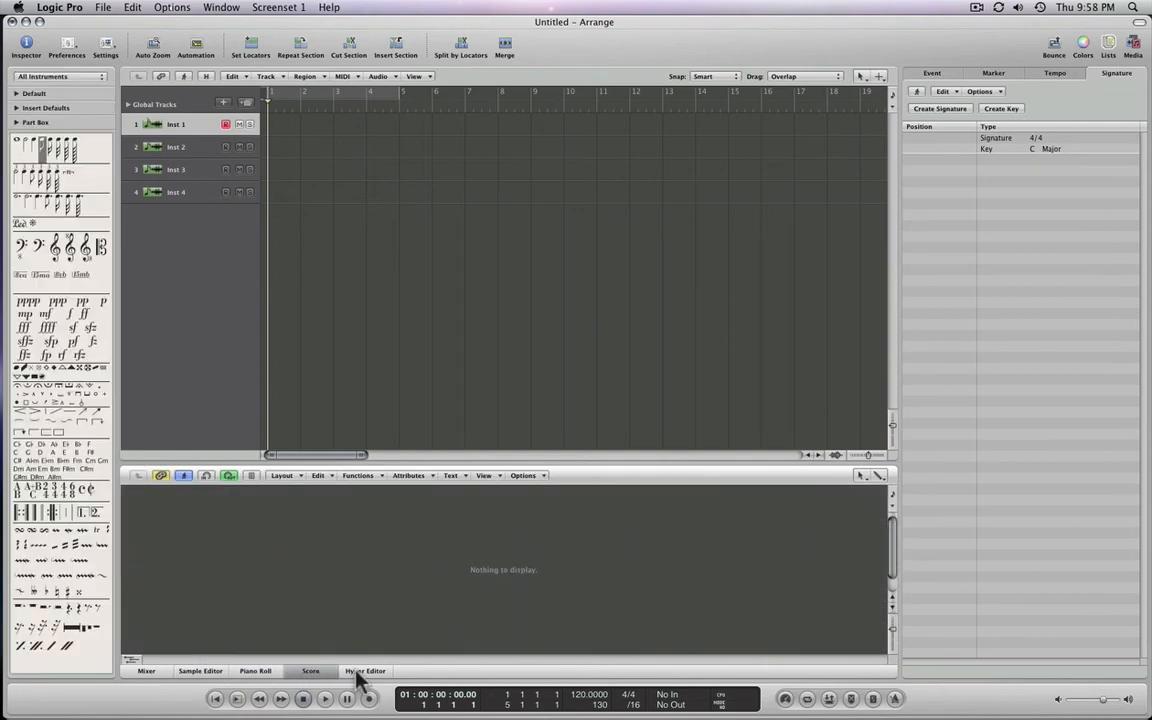
left_click(352, 674)
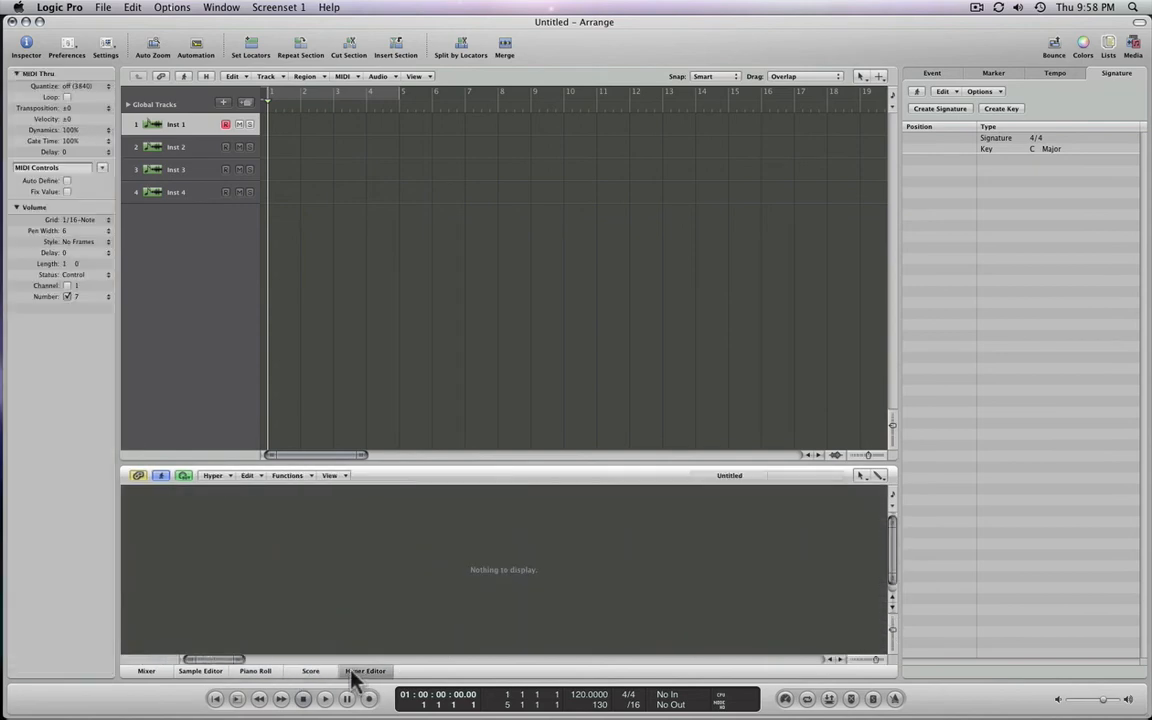
left_click(147, 672)
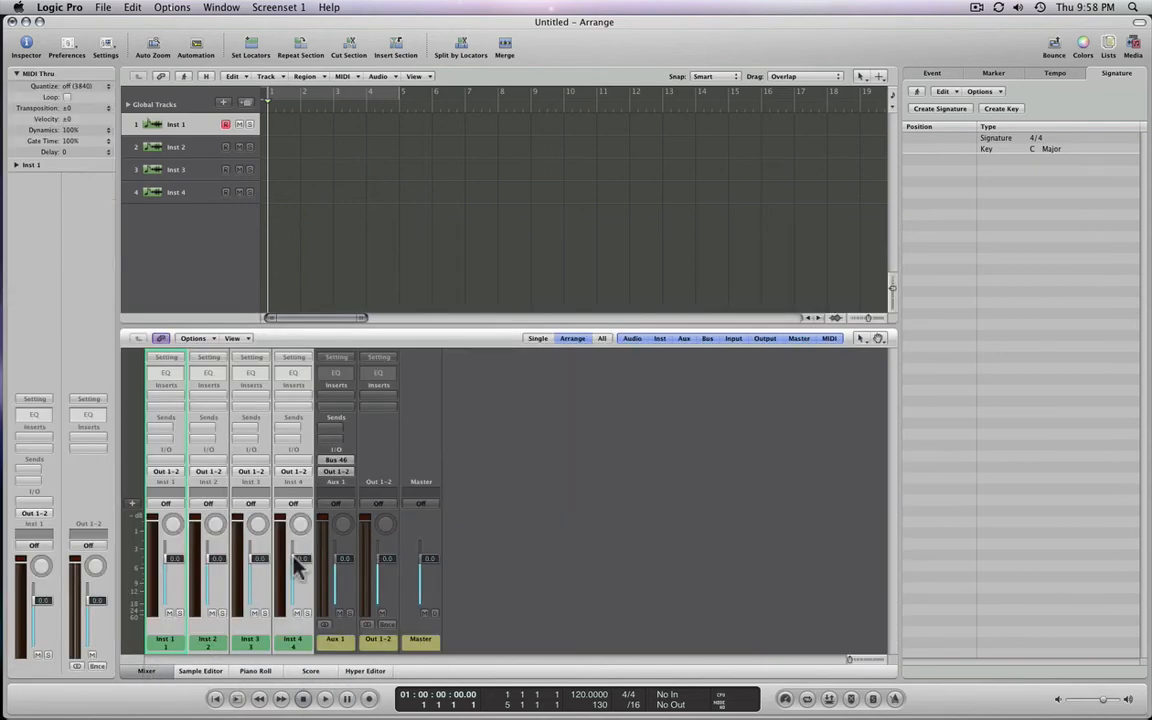
left_click(147, 672)
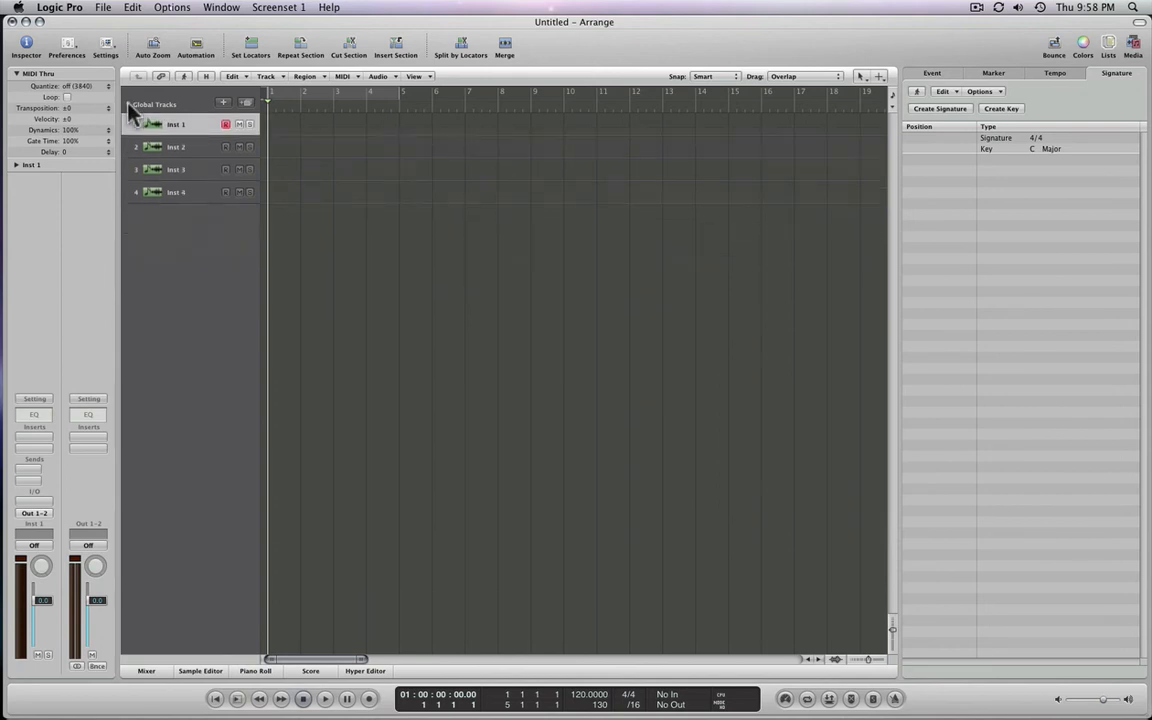
- Review the Arrange area's view and audio commands and its lists of available pointer tools
left_click(416, 77)
left_click(385, 77)
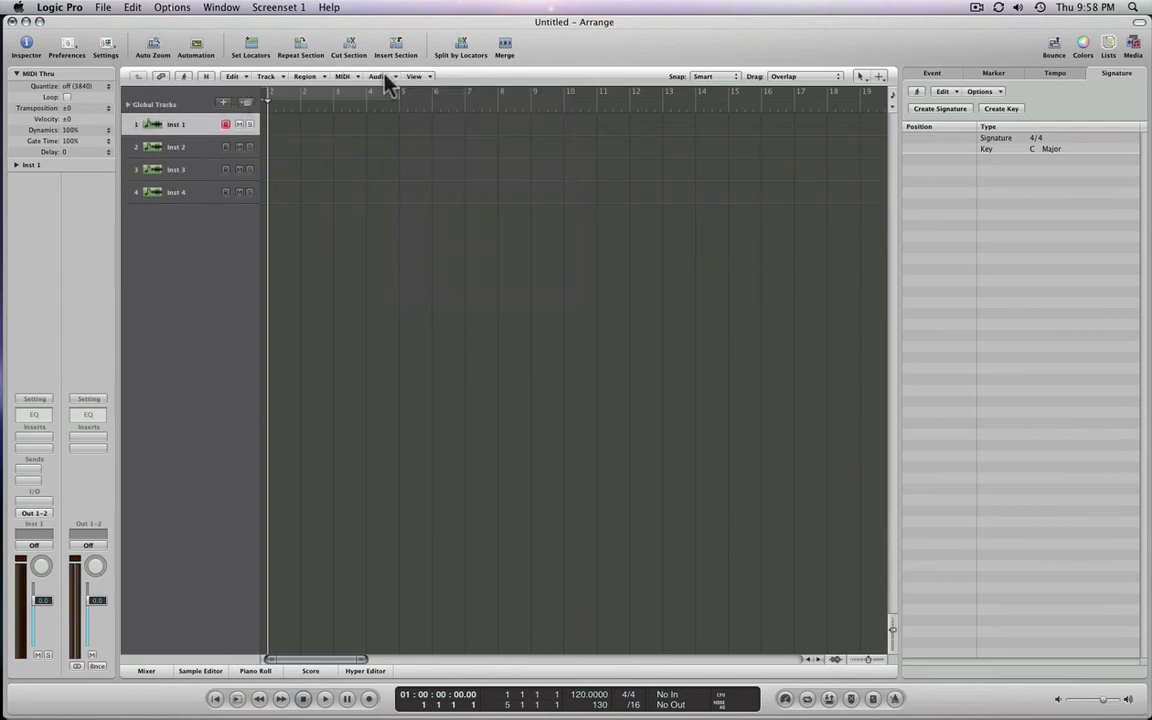
left_click(862, 78)
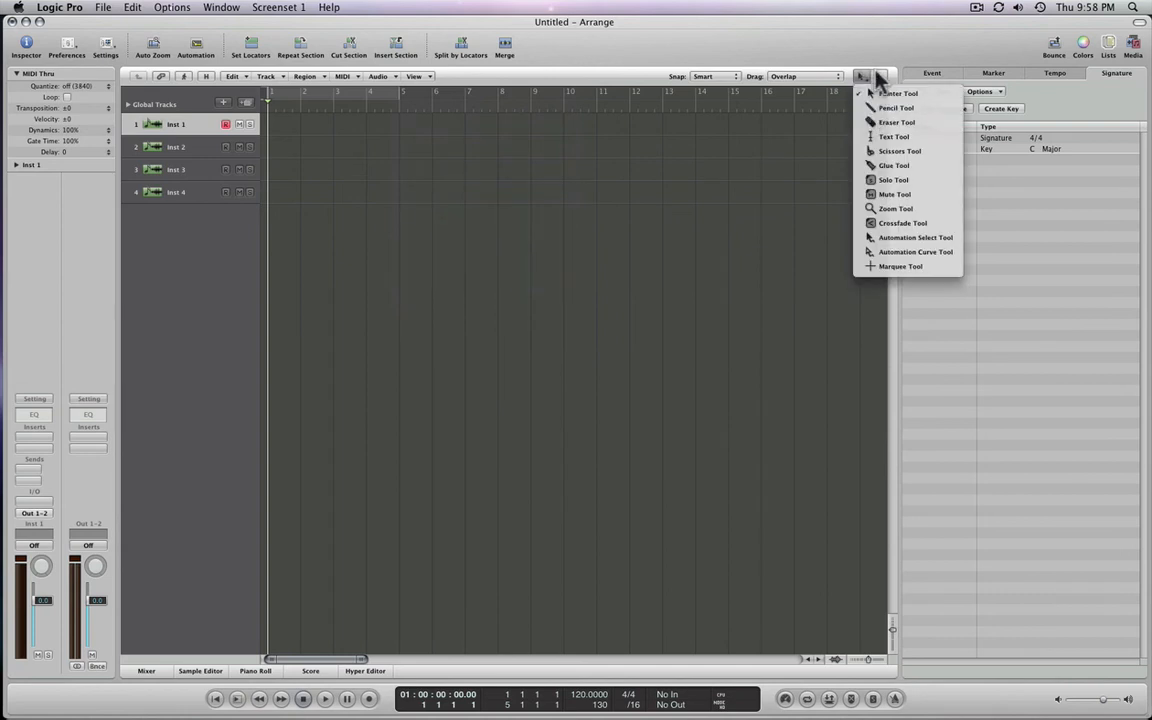
left_click(858, 96)
left_click(881, 76)
left_click(889, 75)
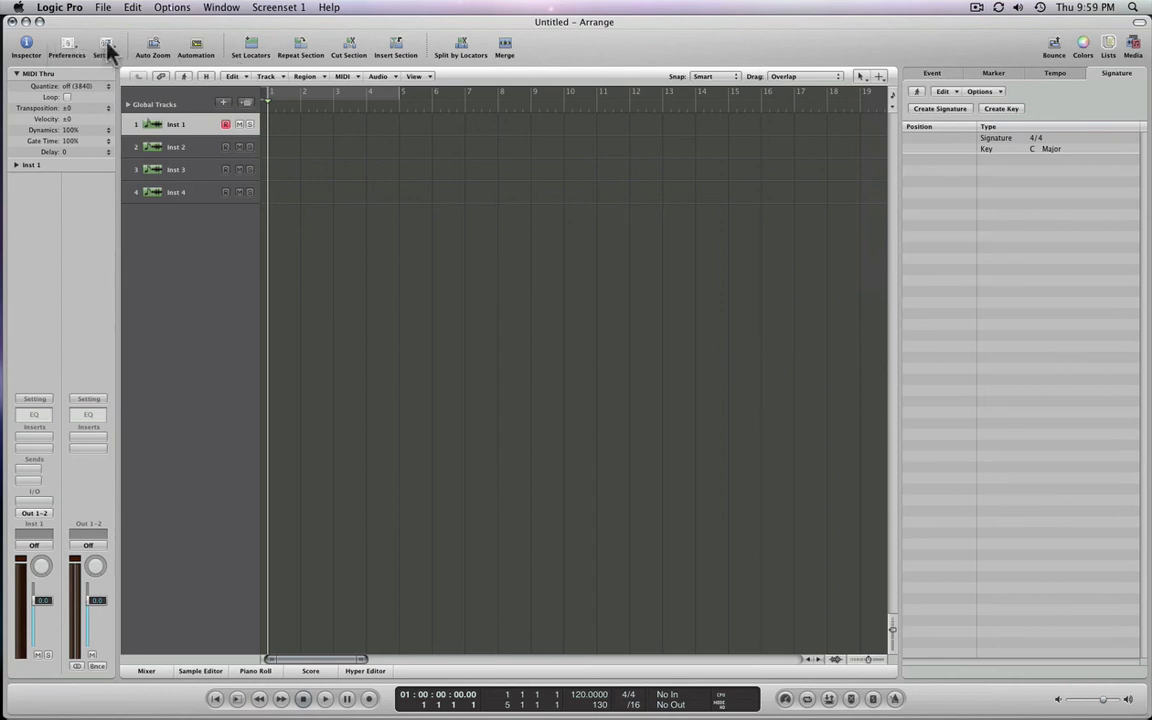
- Review the bounce settings for Output 1-2 and close them without bouncing
left_click(1056, 46)
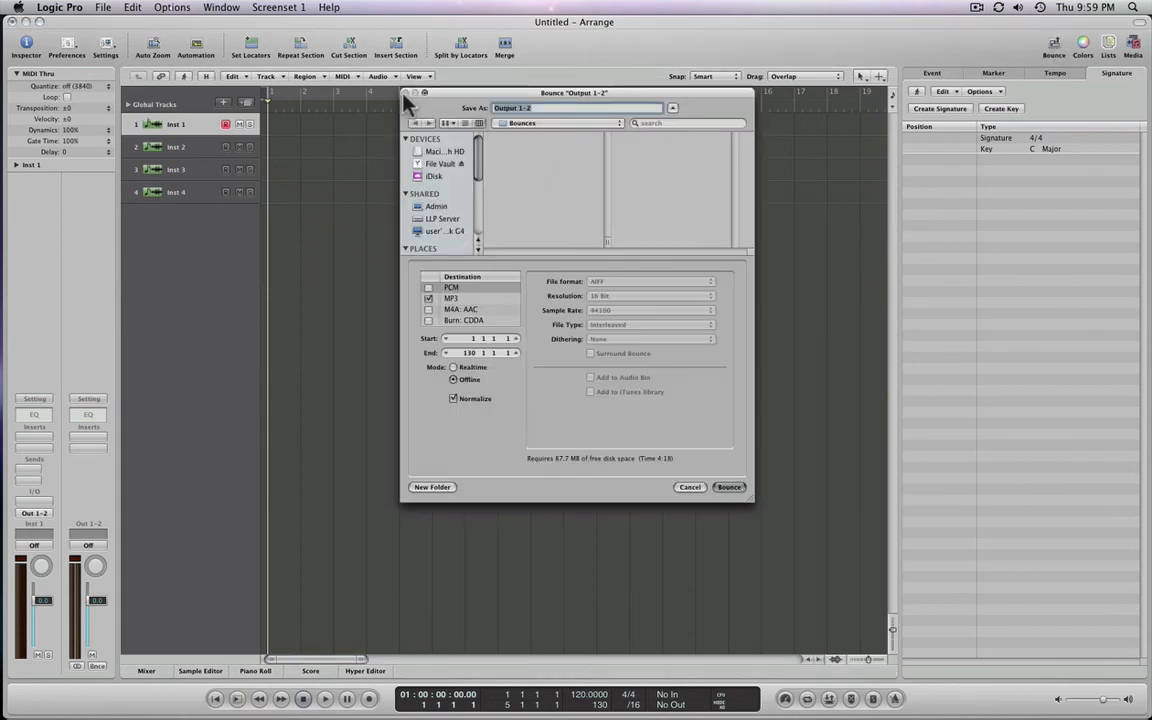
left_click(687, 489)
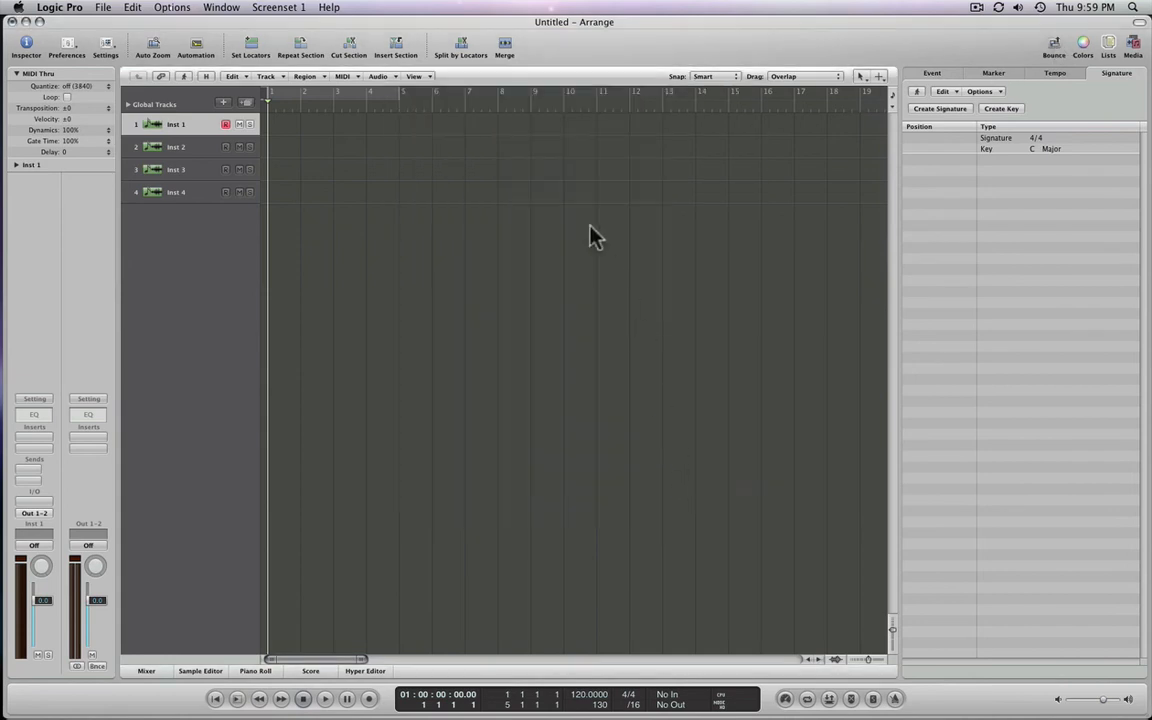